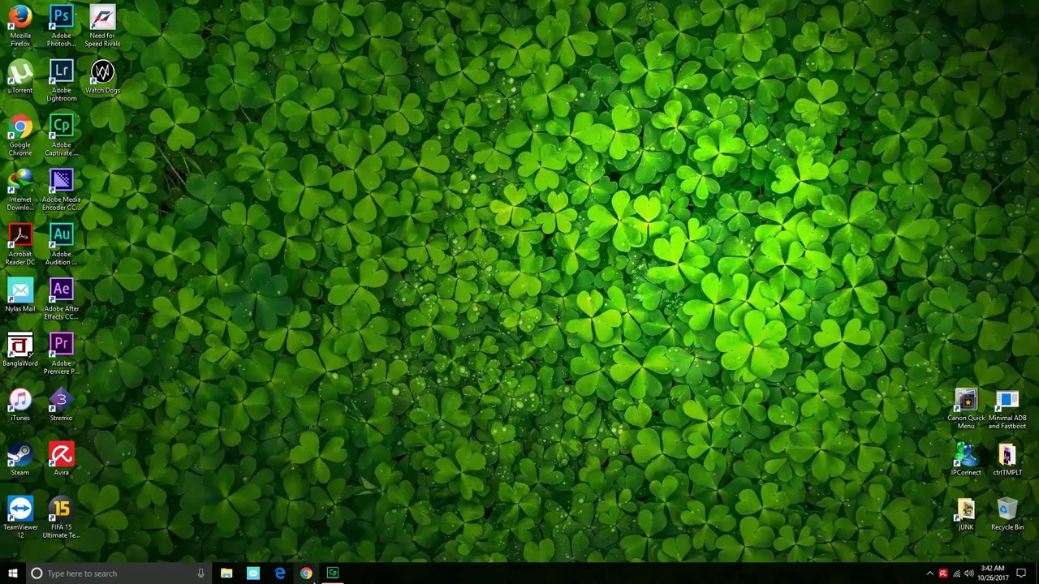
- Launch Chrome and load chrome://apps to show the installed apps
click(306, 573)
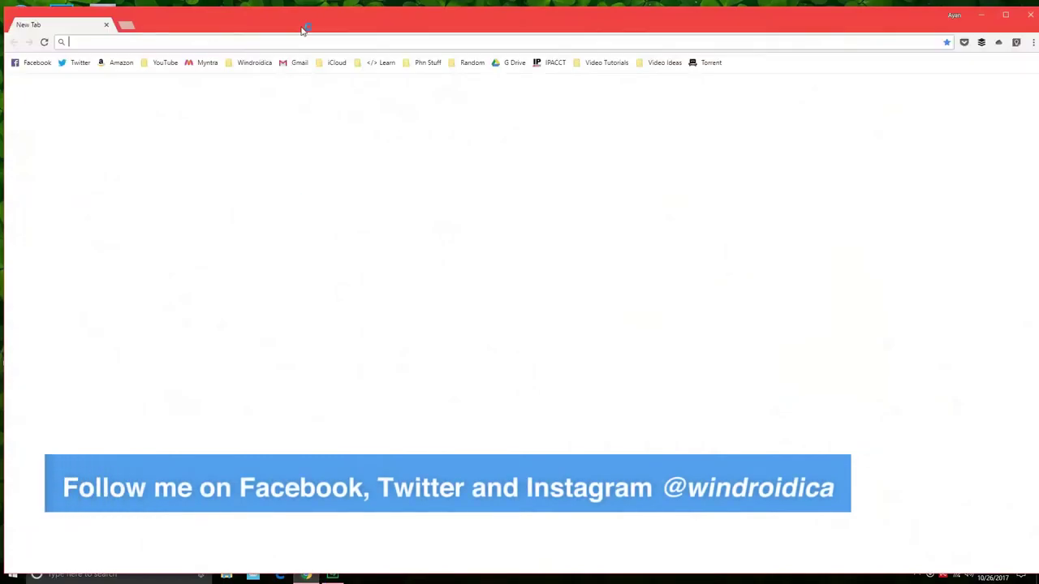
click(175, 25)
text(ch)
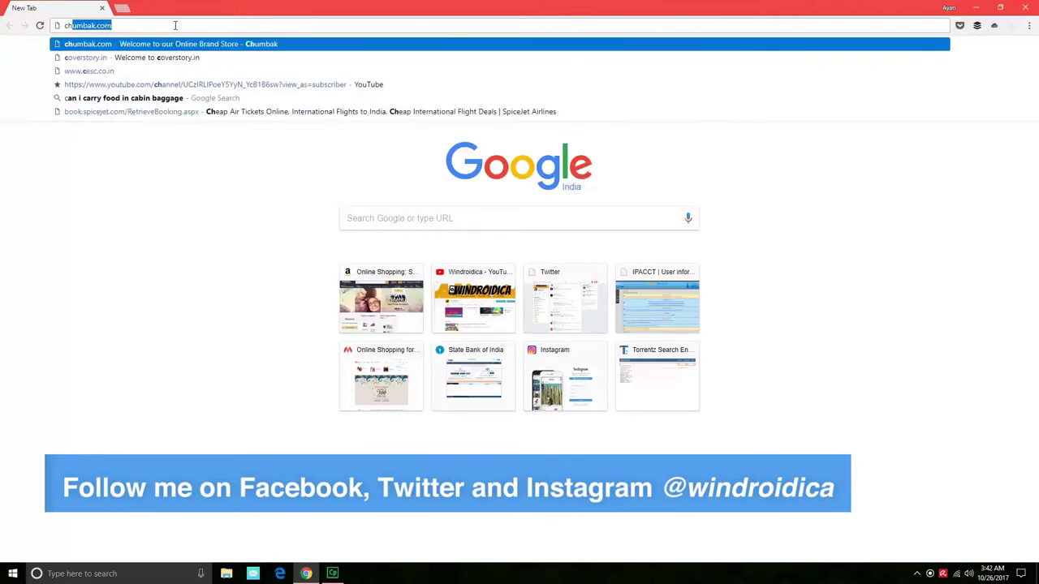
text(rome)
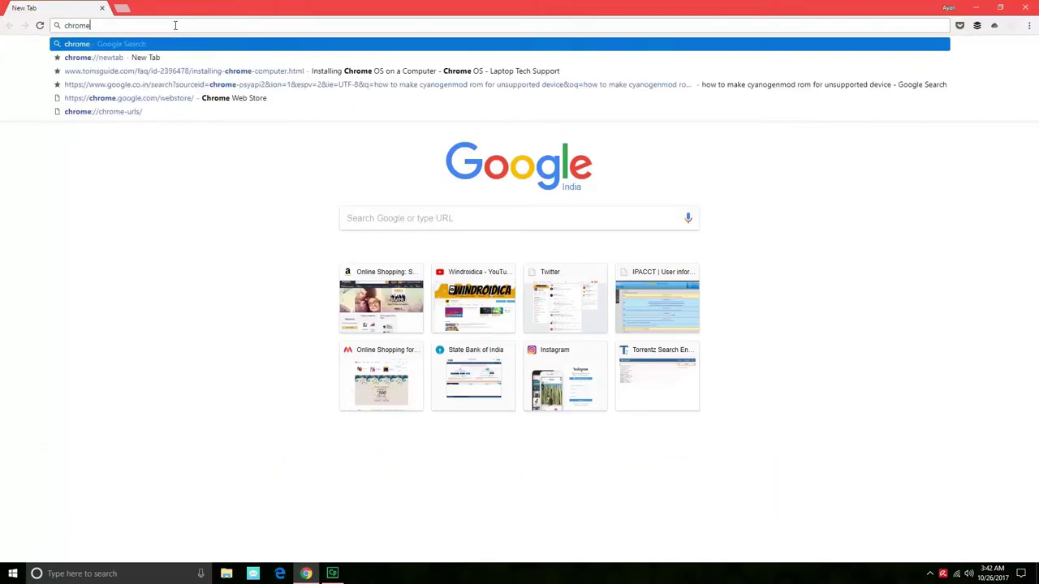
text(://)
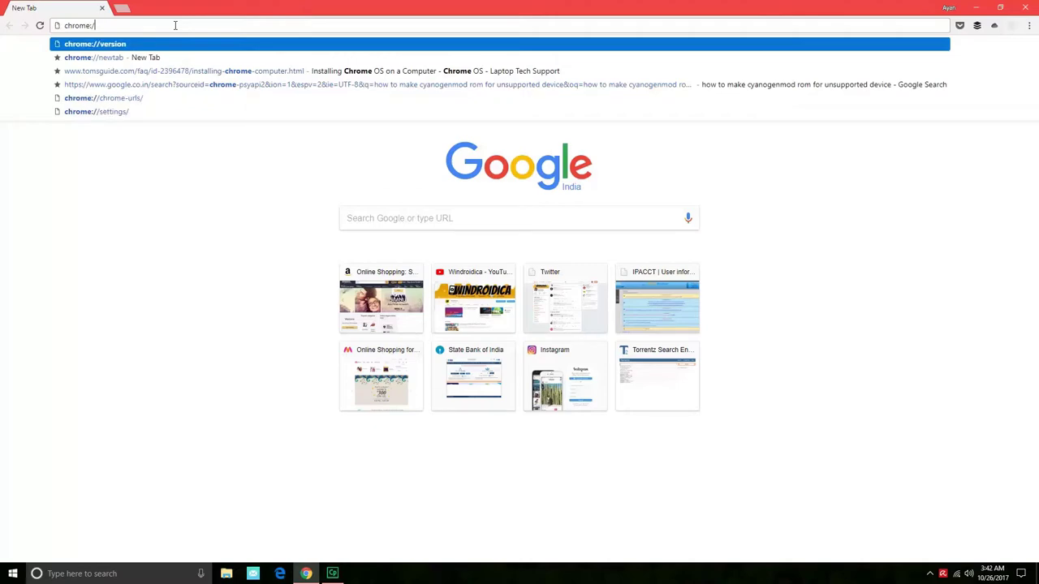
text(apps)
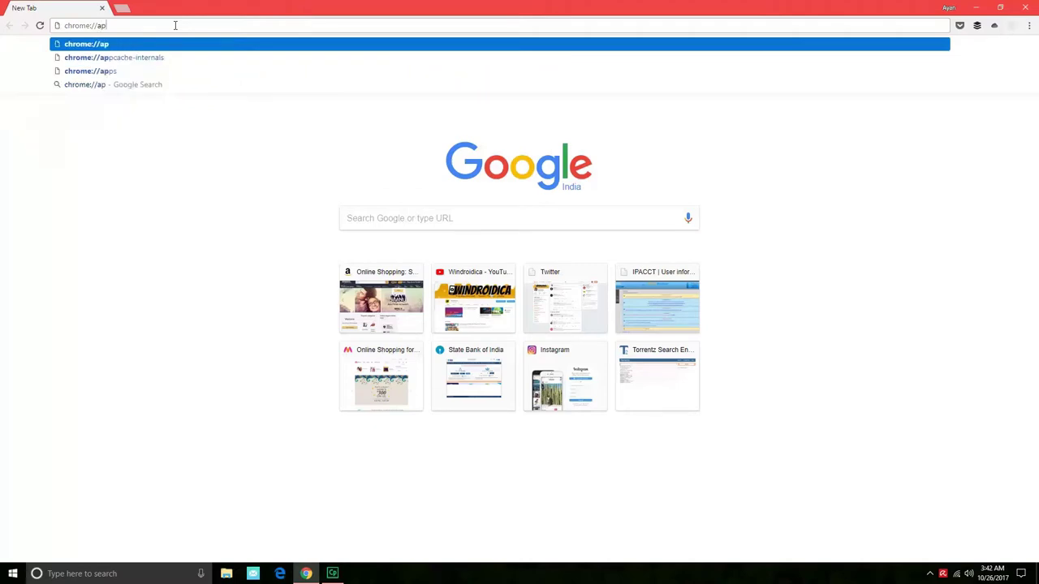
key(Return)
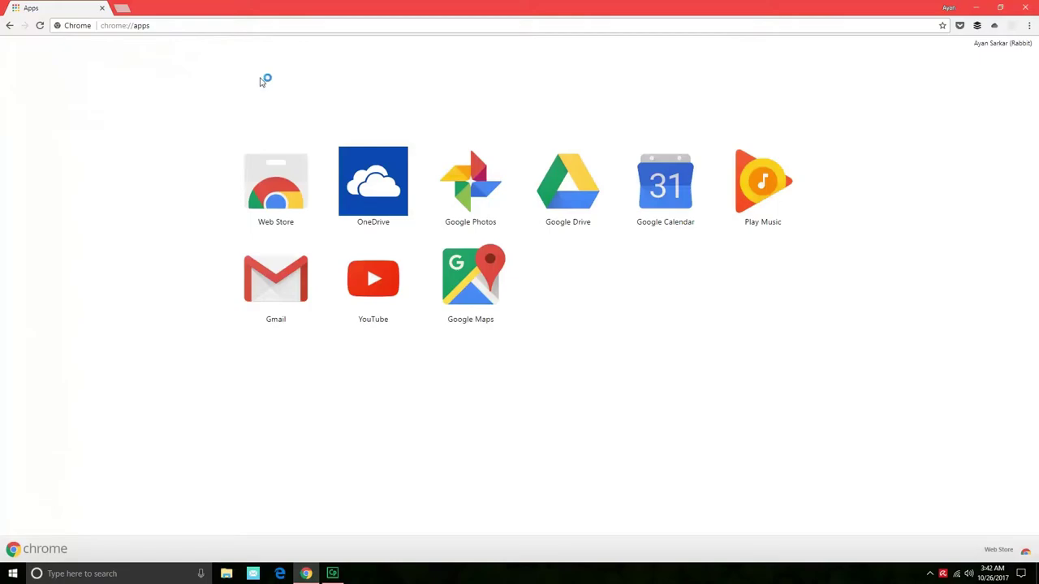
- Search the Web Store for 'keep' and add the Google Keep – notes and lists app
click(281, 186)
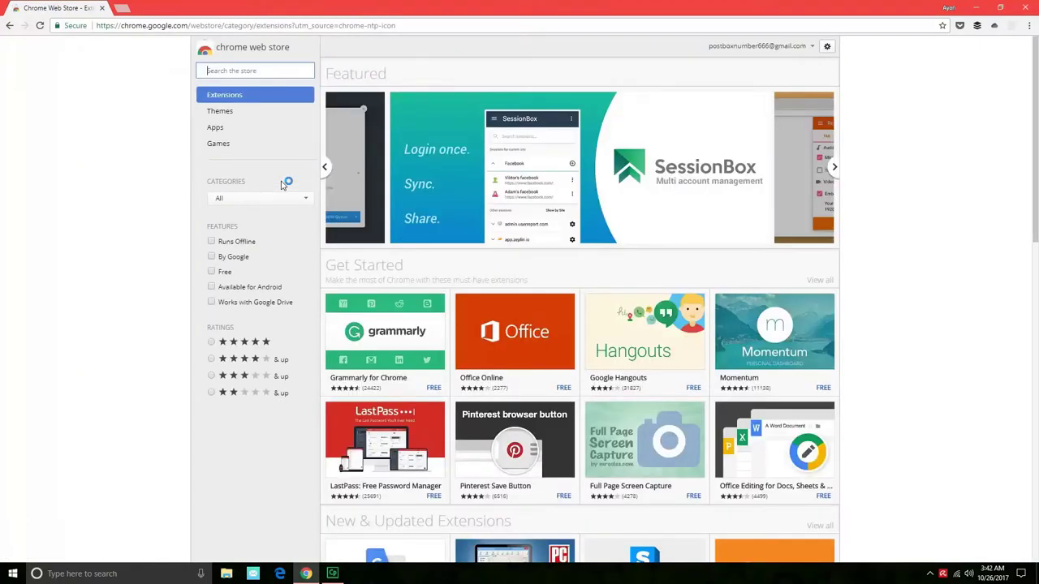
text(keep)
key(Return)
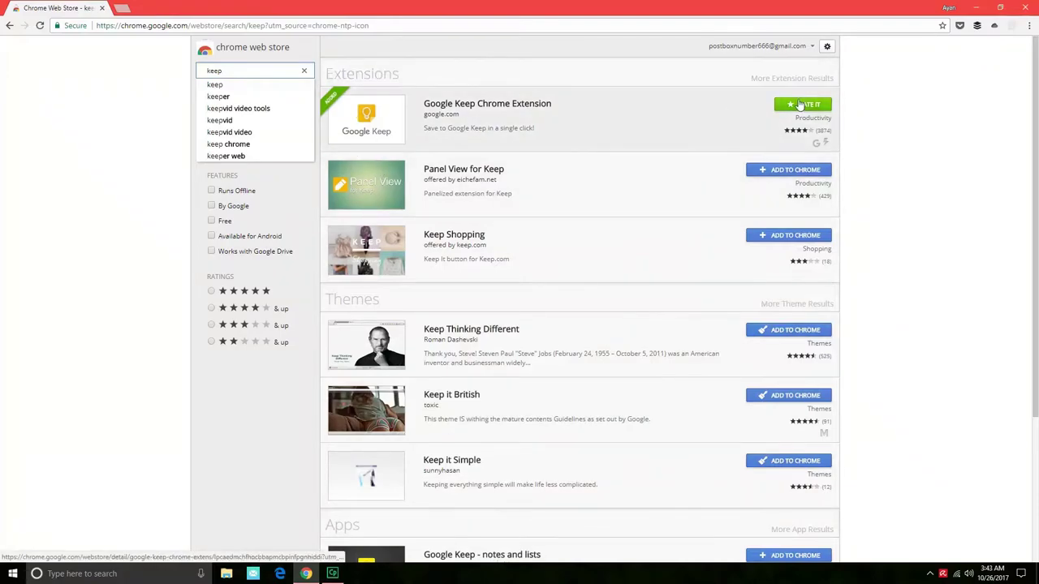
scroll(545, 209, down, 3)
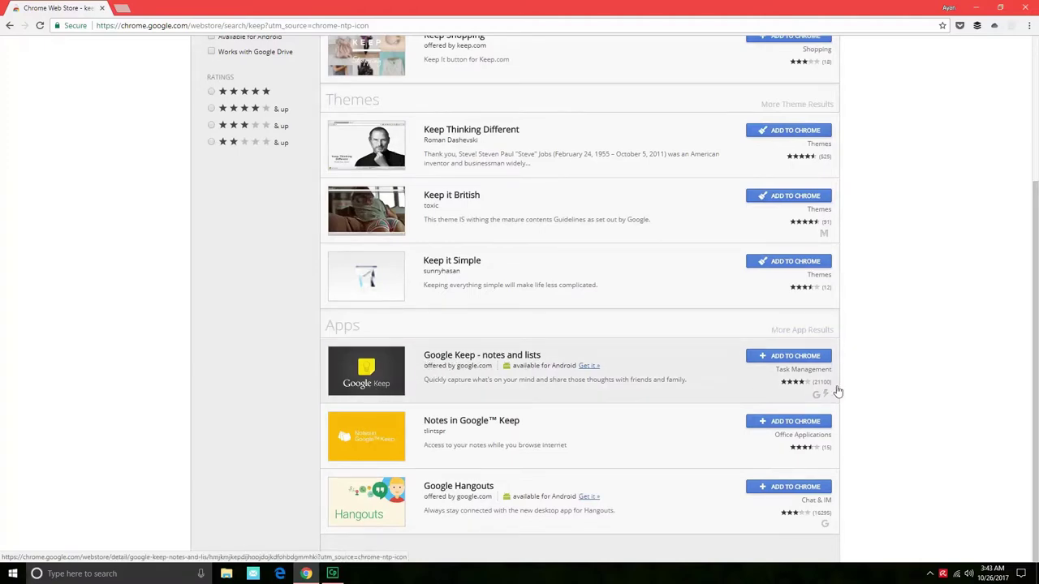
click(791, 358)
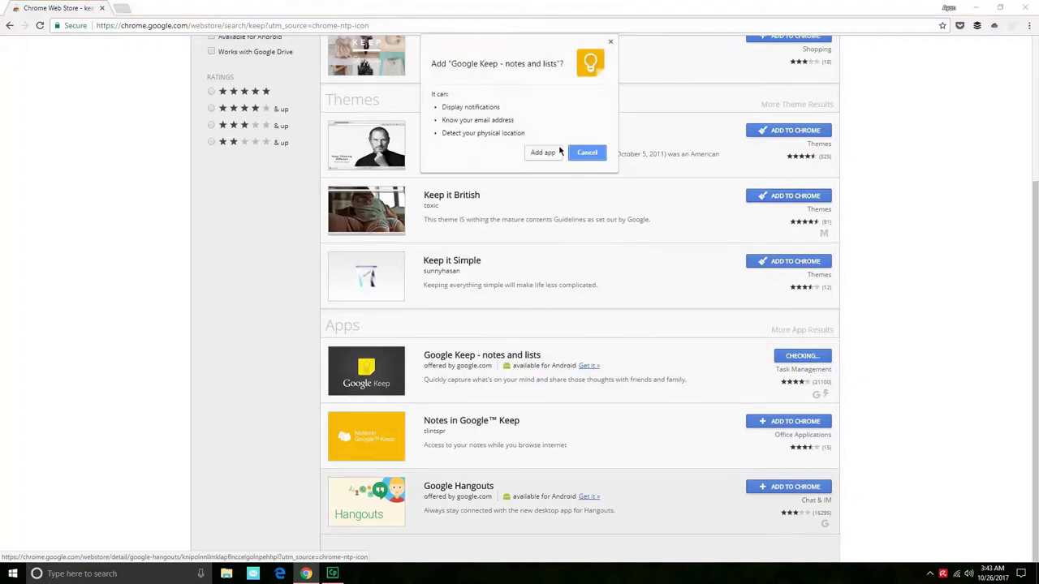
click(543, 151)
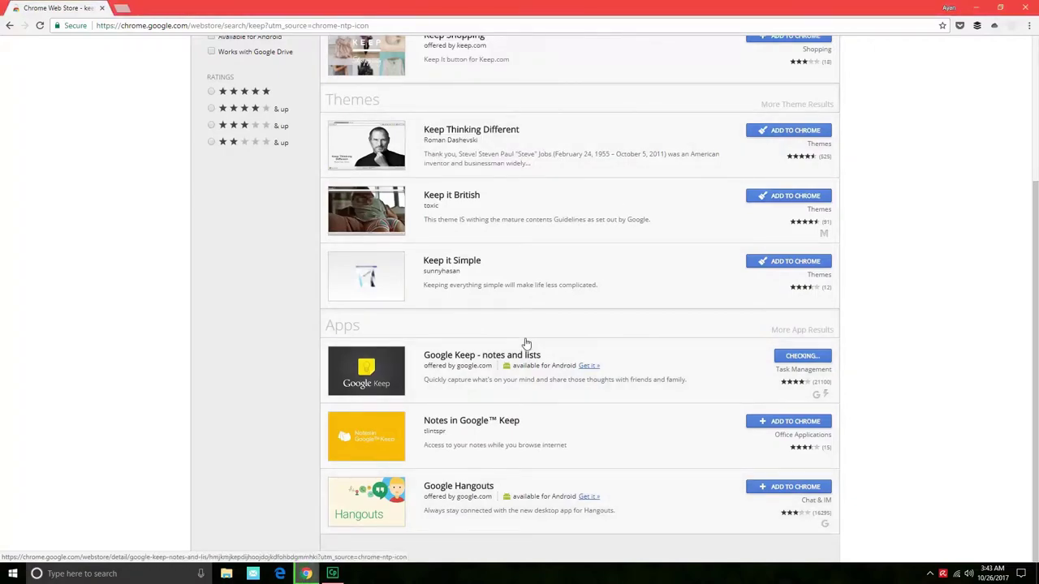
- Create a Desktop shortcut for Google Keep from its icon on the apps page
click(127, 7)
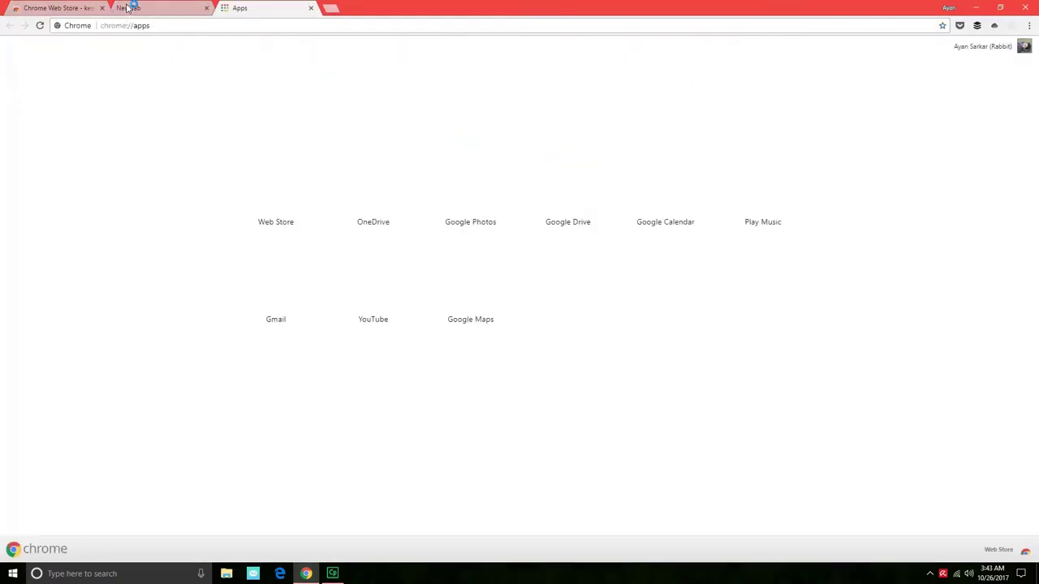
click(206, 7)
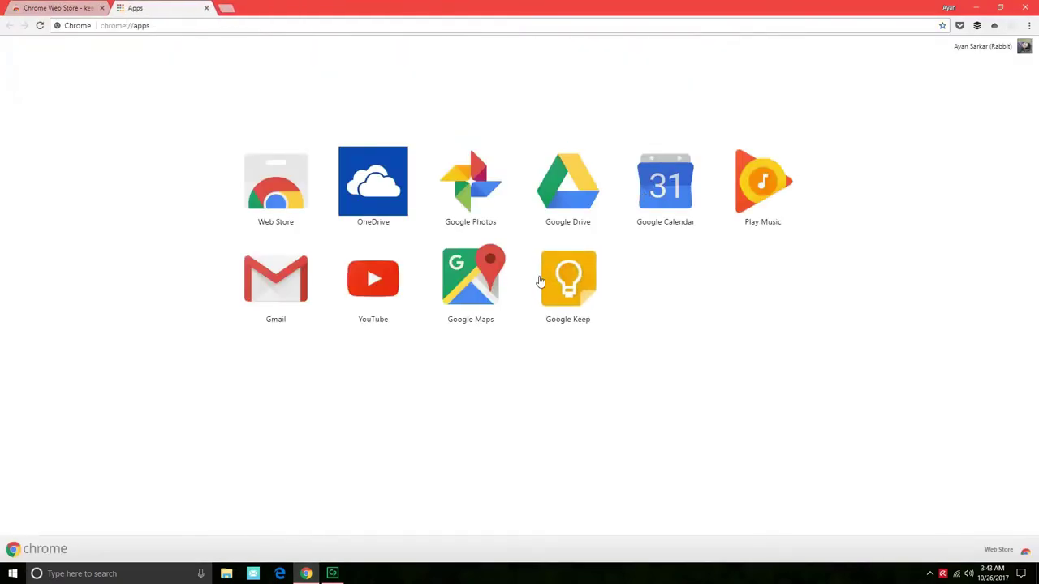
right_click(570, 285)
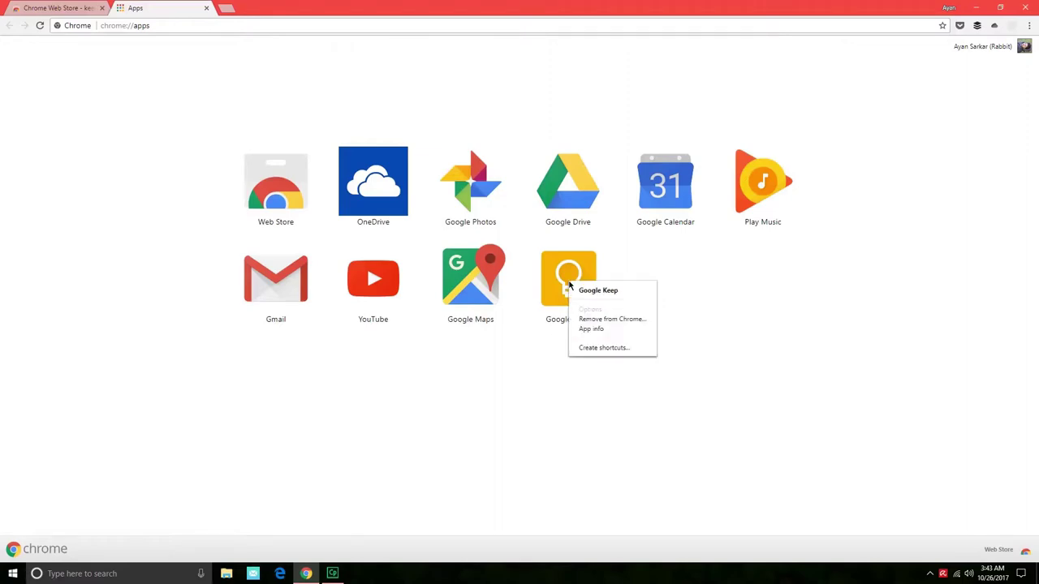
click(604, 348)
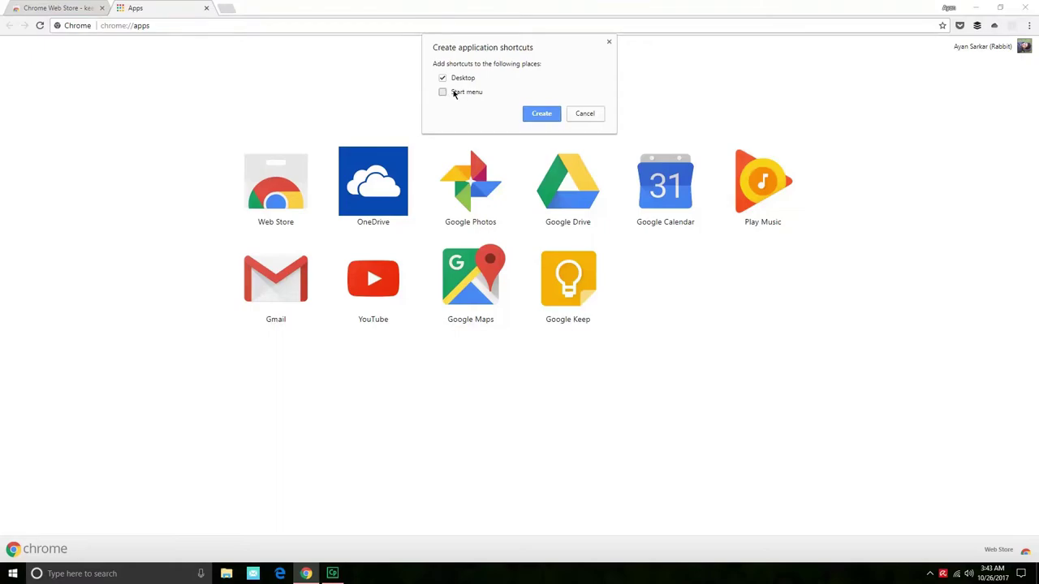
click(533, 115)
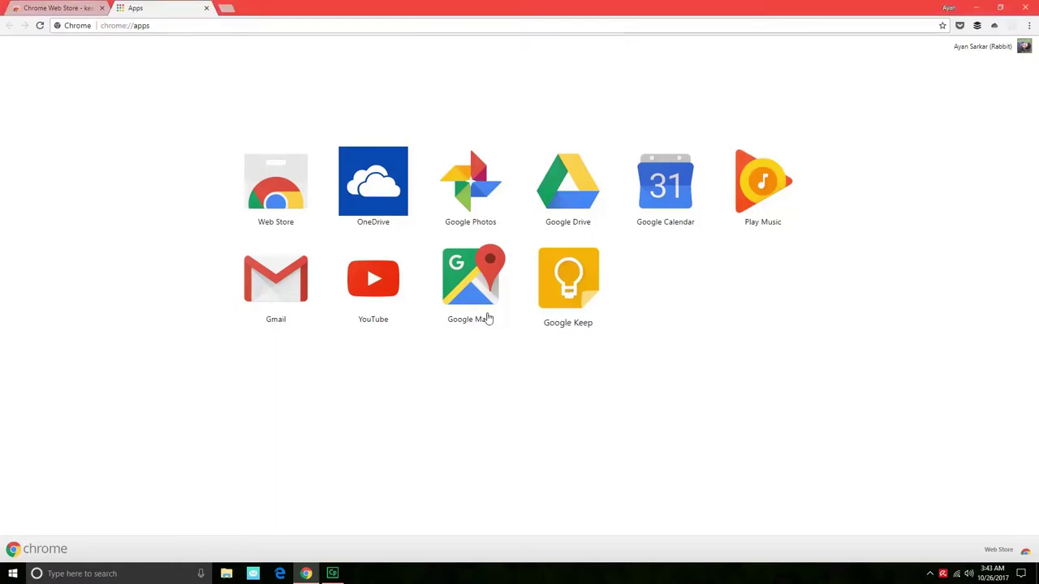
- Hide Chrome to reveal the desktop and select the new Google Keep shortcut
click(13, 574)
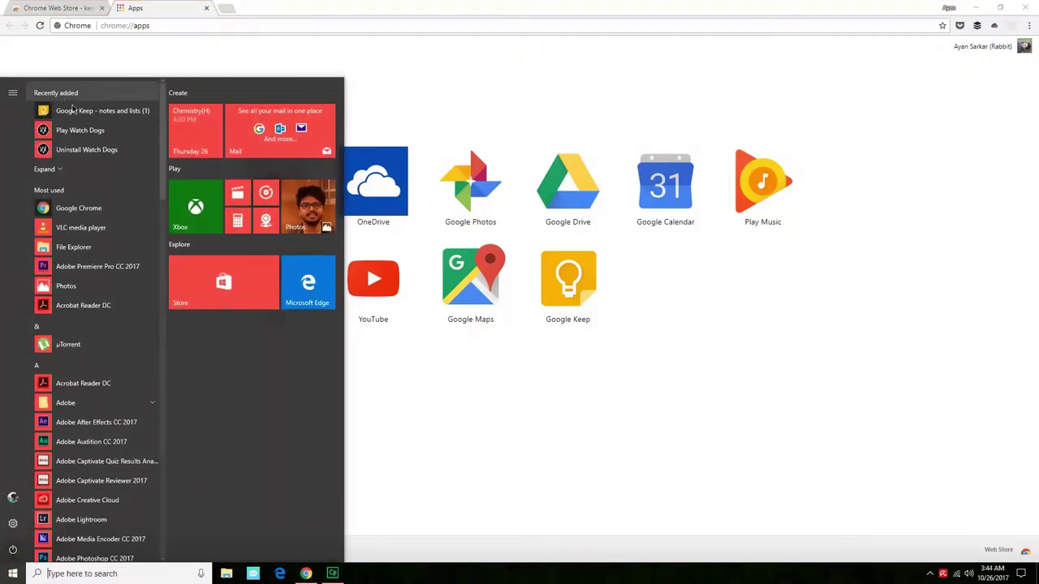
click(539, 106)
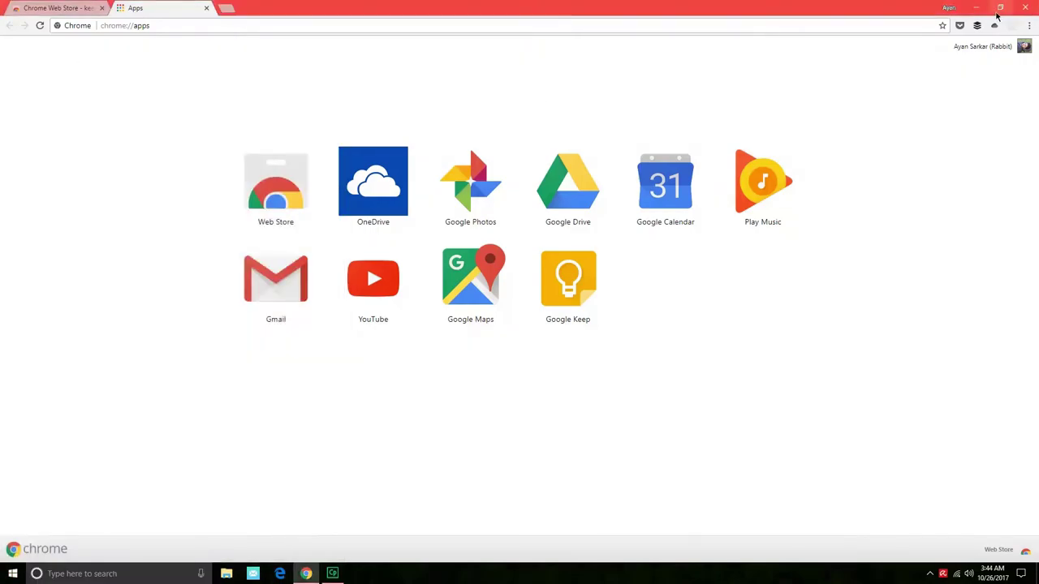
key(super+d)
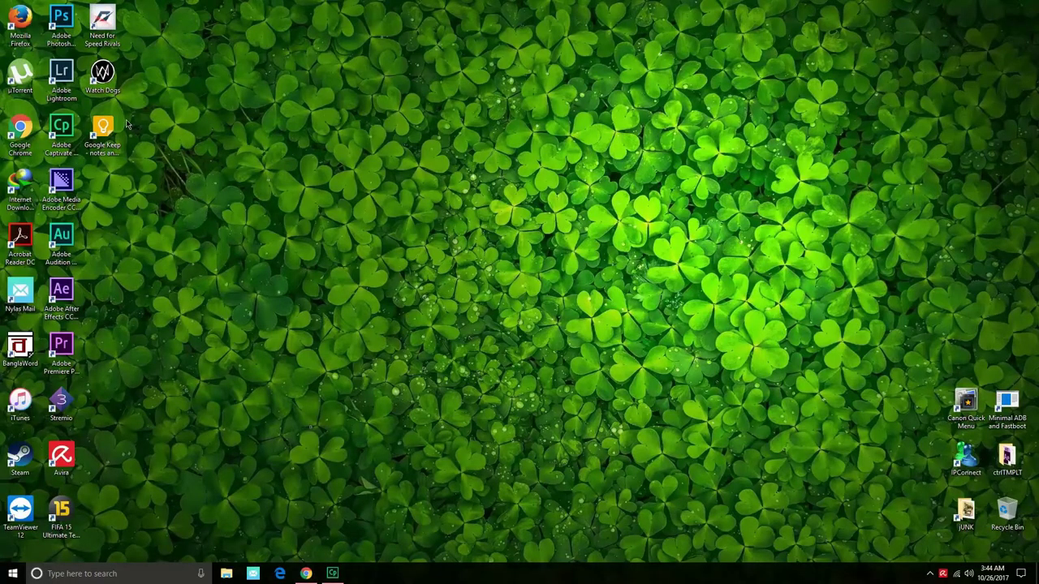
click(103, 131)
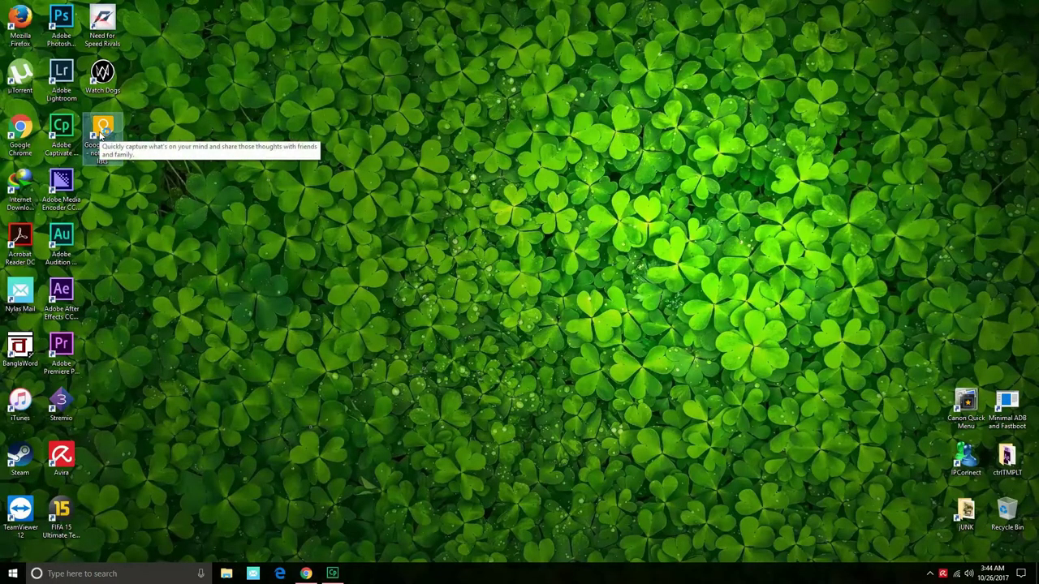
double_click(103, 131)
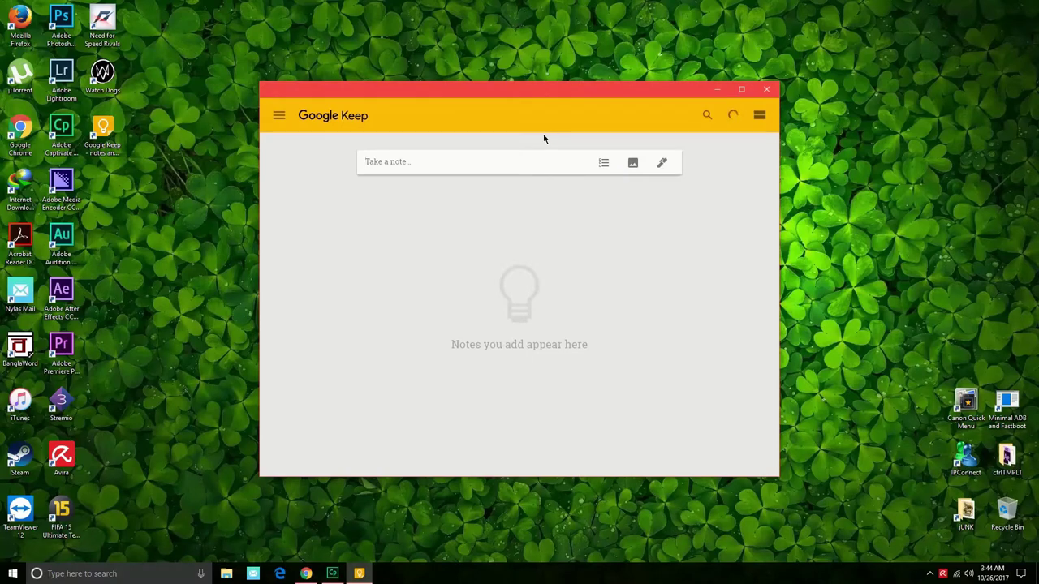
text(He)
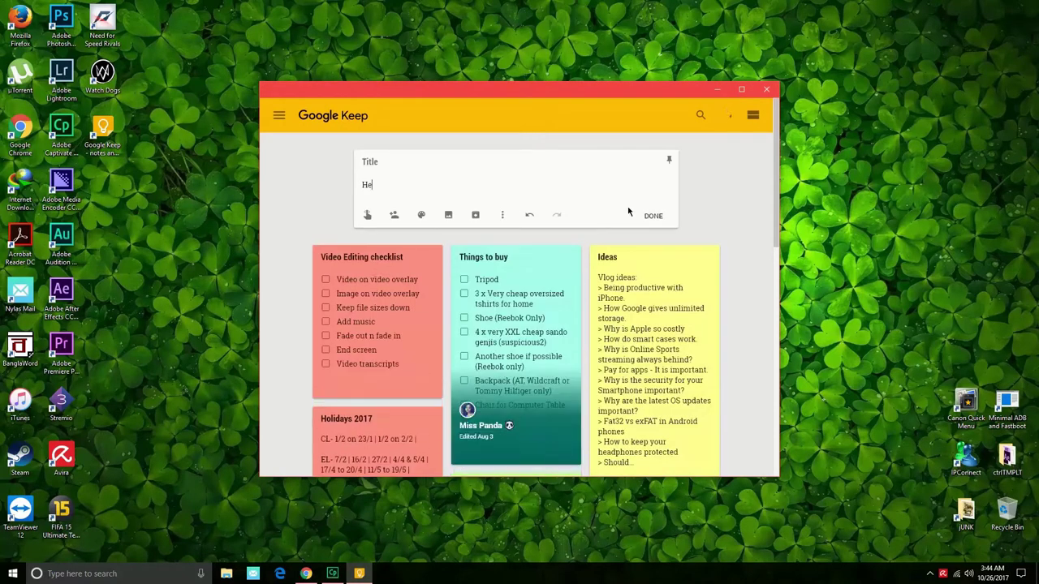
click(767, 88)
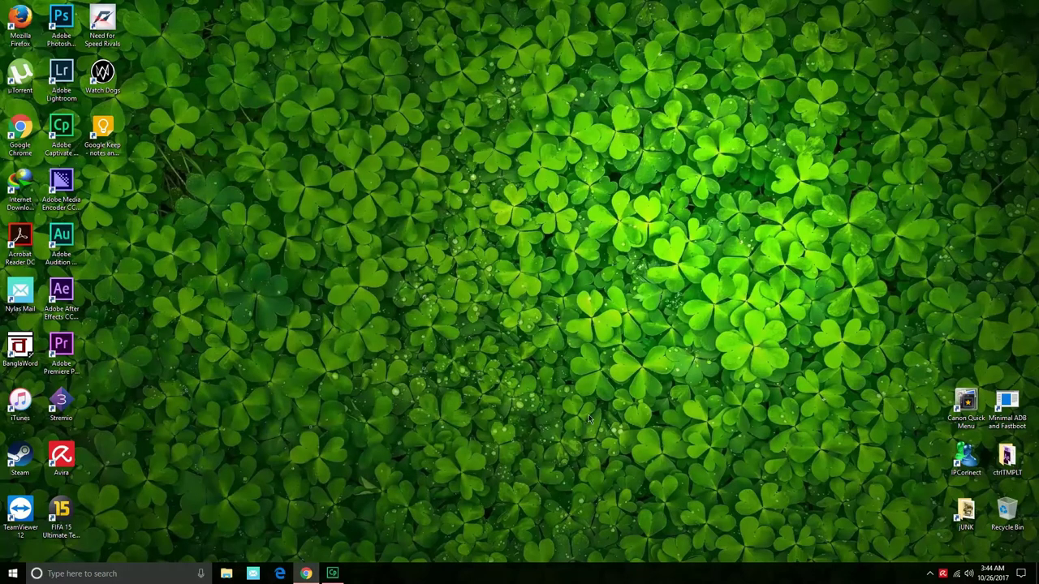
- Create a Gmail desktop shortcut with Start menu unchecked, then minimize Chrome
click(305, 573)
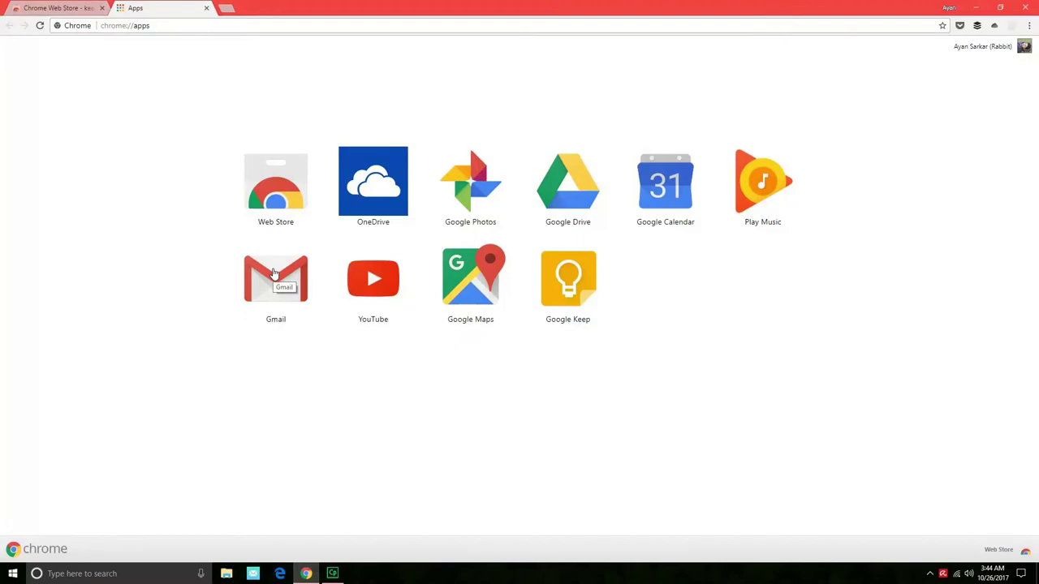
right_click(275, 275)
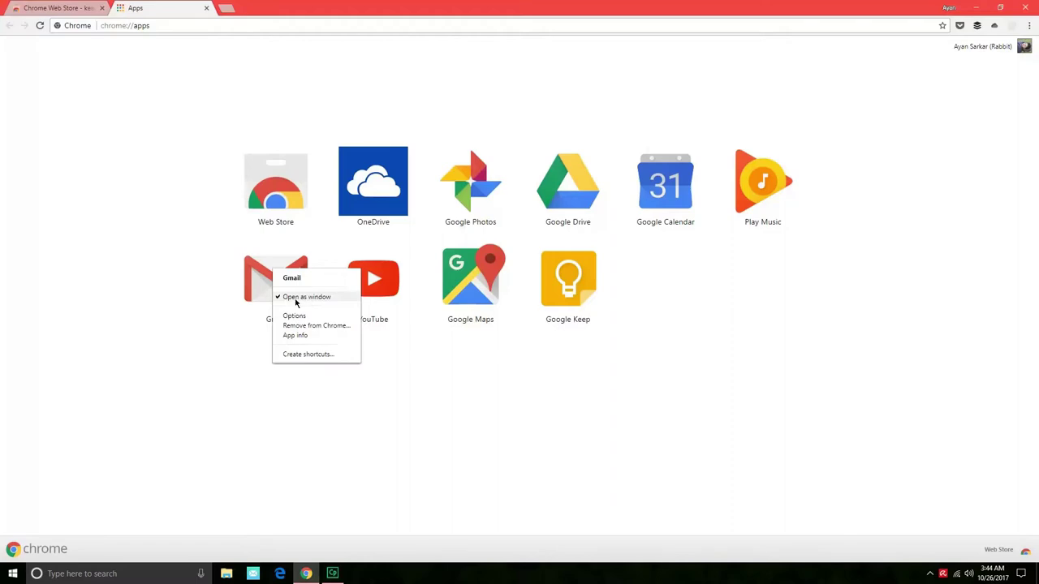
click(302, 355)
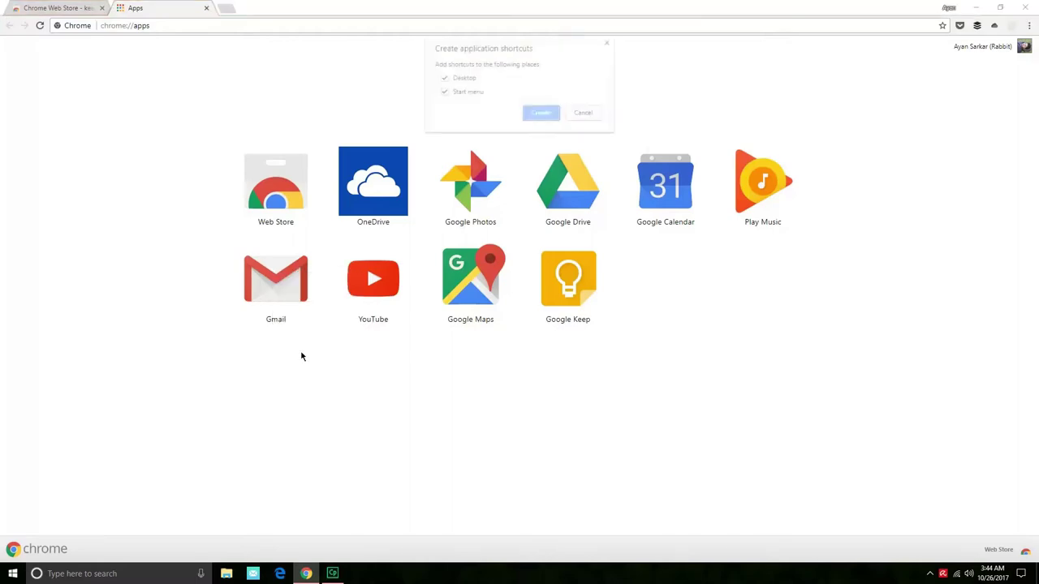
click(461, 94)
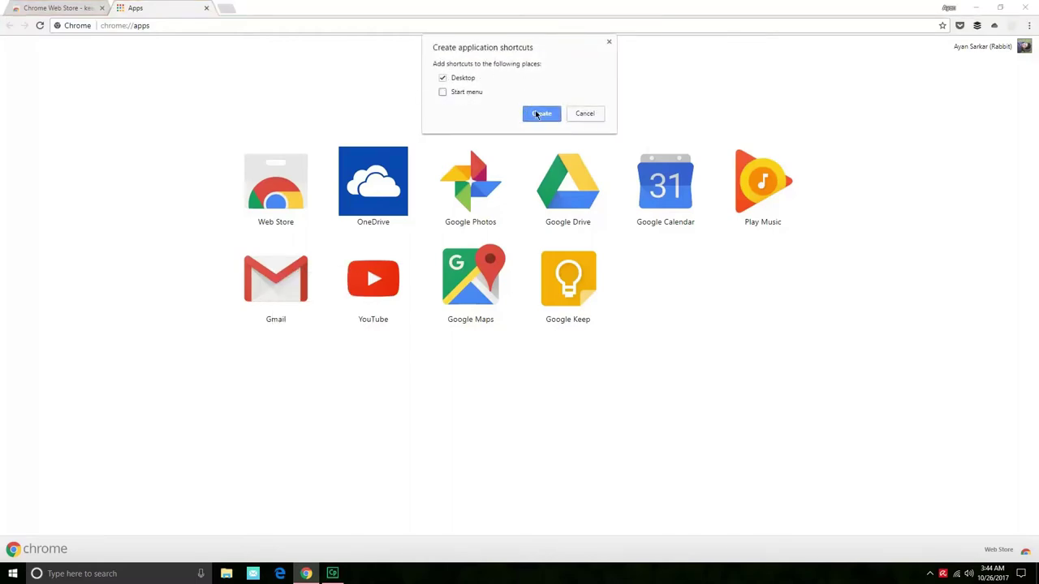
click(536, 114)
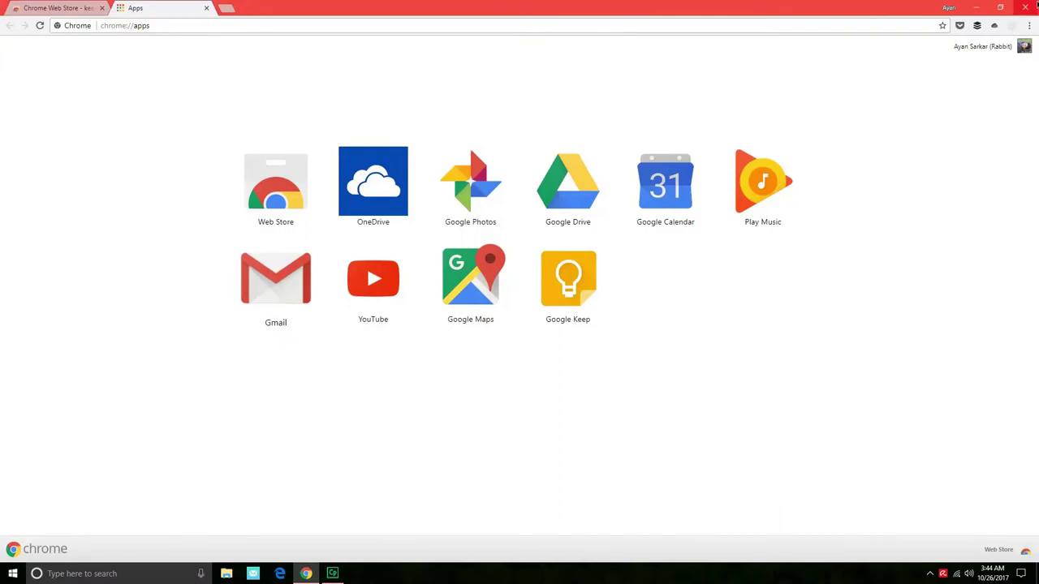
click(984, 7)
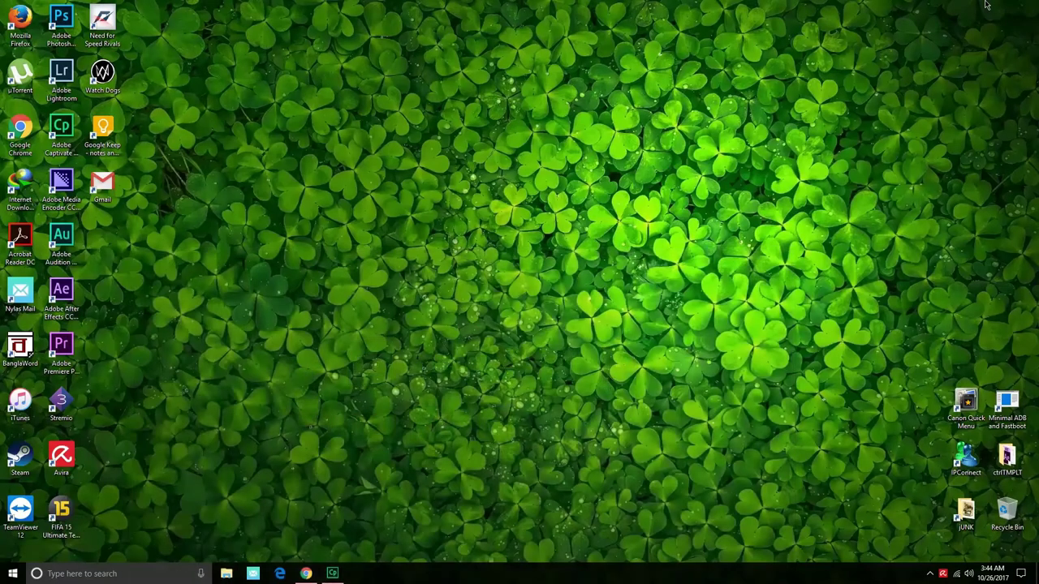
double_click(104, 184)
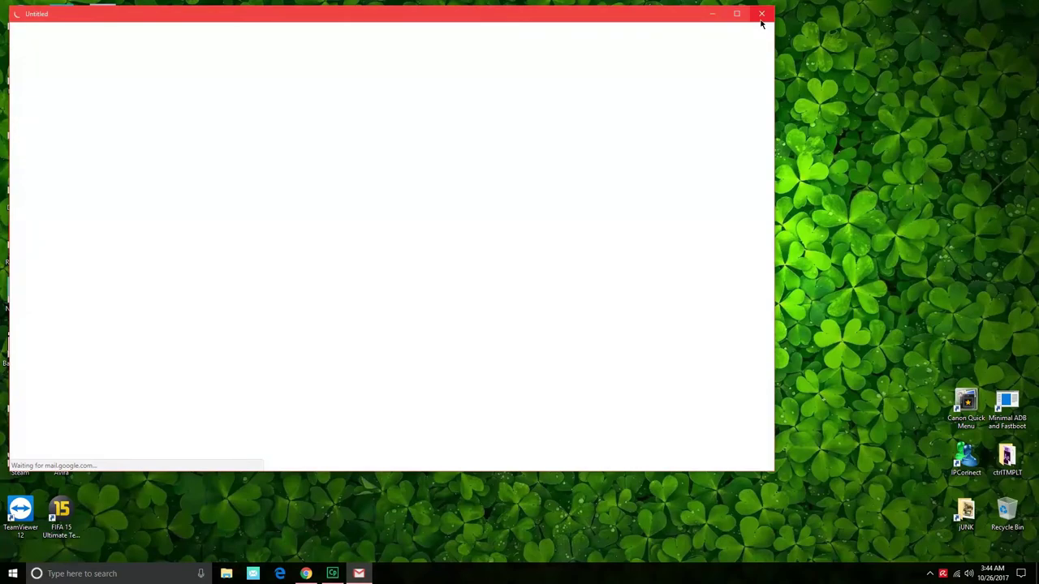
click(762, 13)
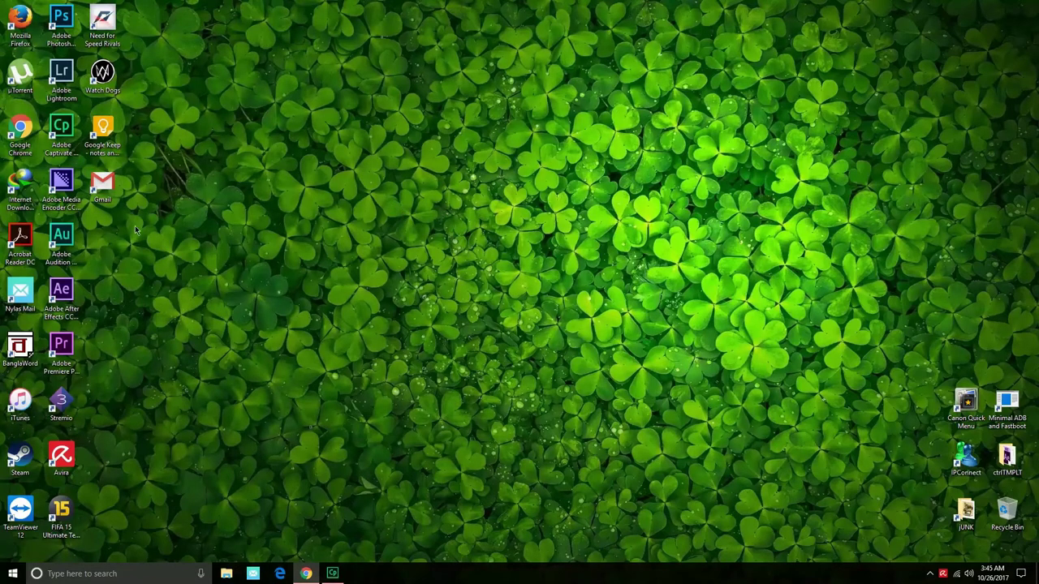
click(305, 574)
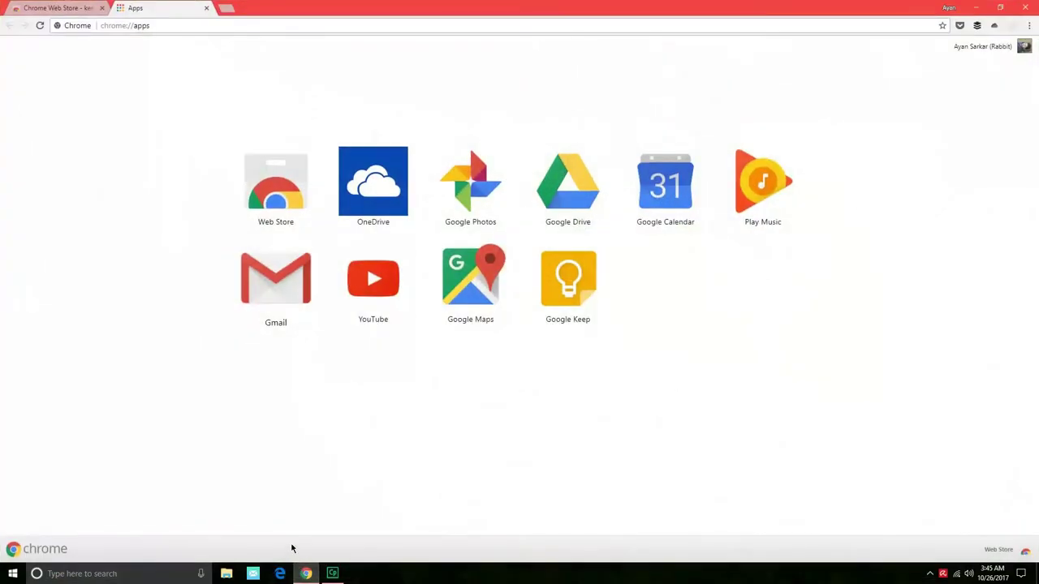
right_click(475, 167)
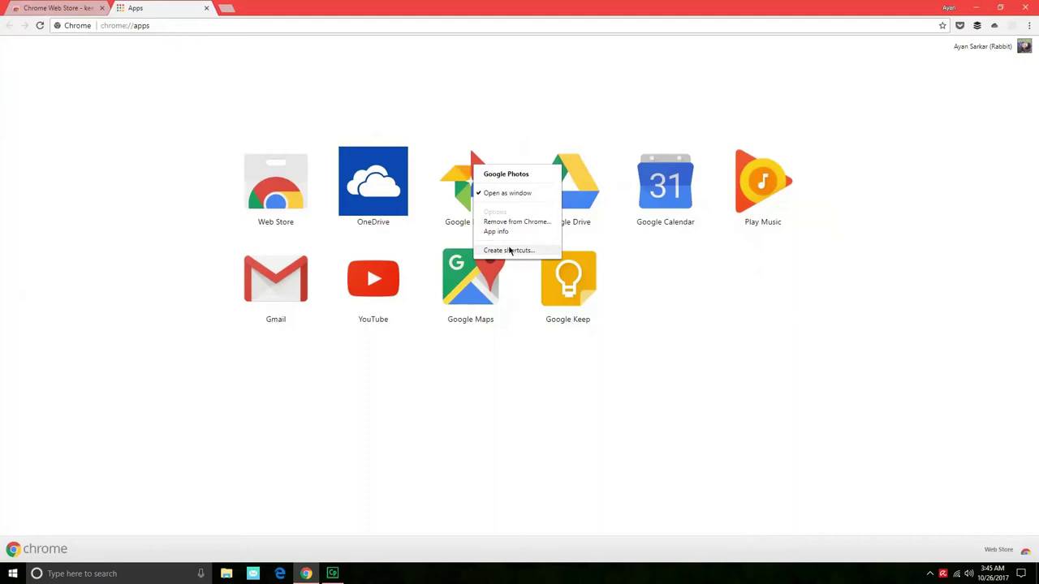
click(434, 382)
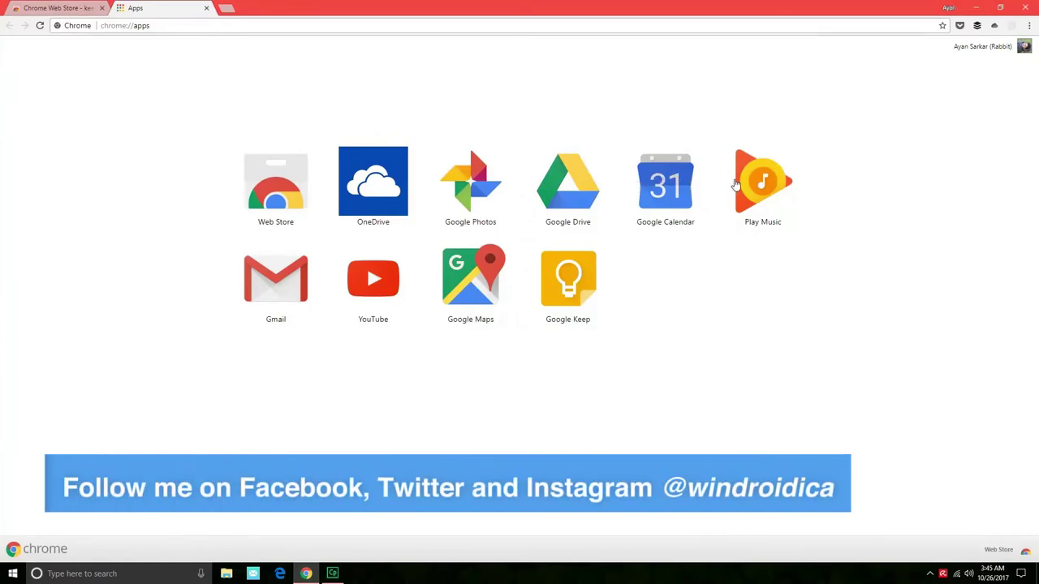
click(976, 7)
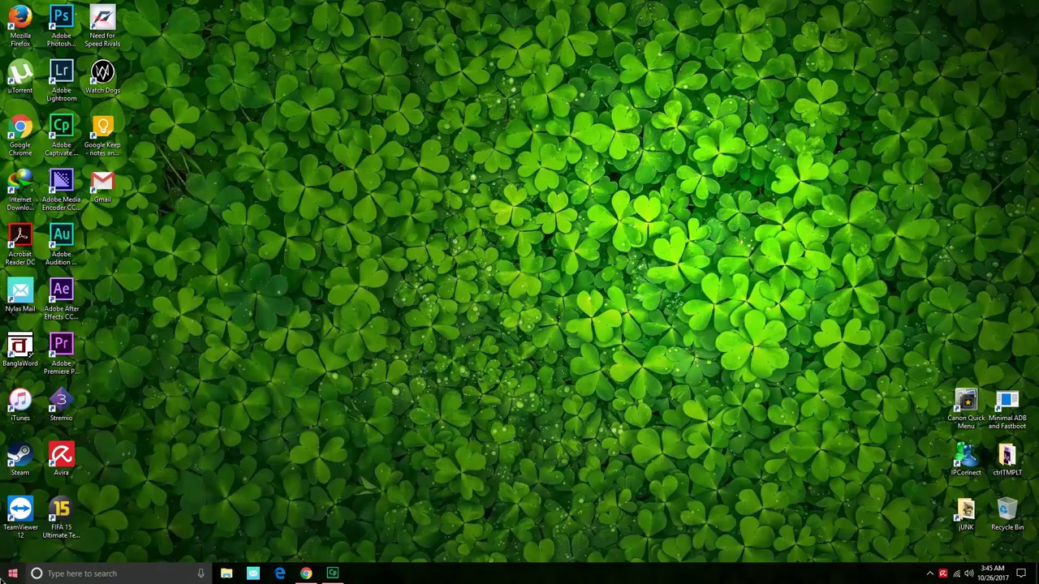
- Pin Google Keep to the taskbar from its desktop shortcut's context menu
right_click(105, 140)
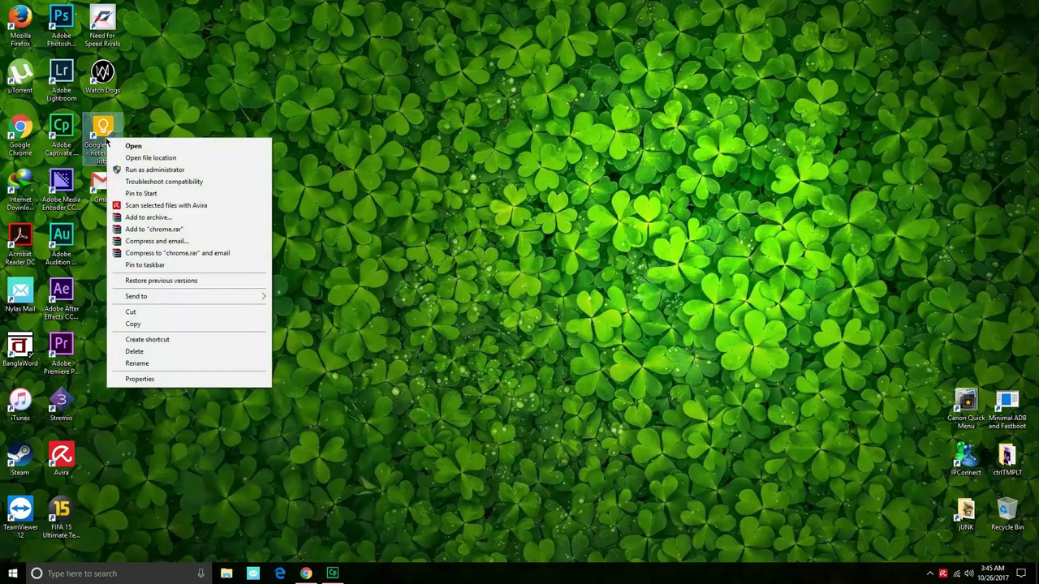
click(156, 265)
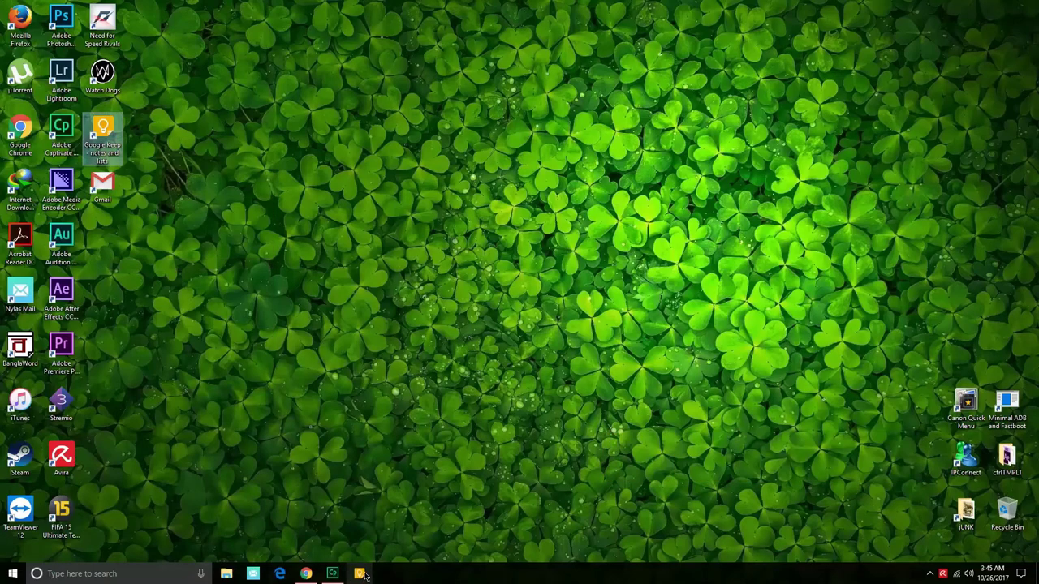